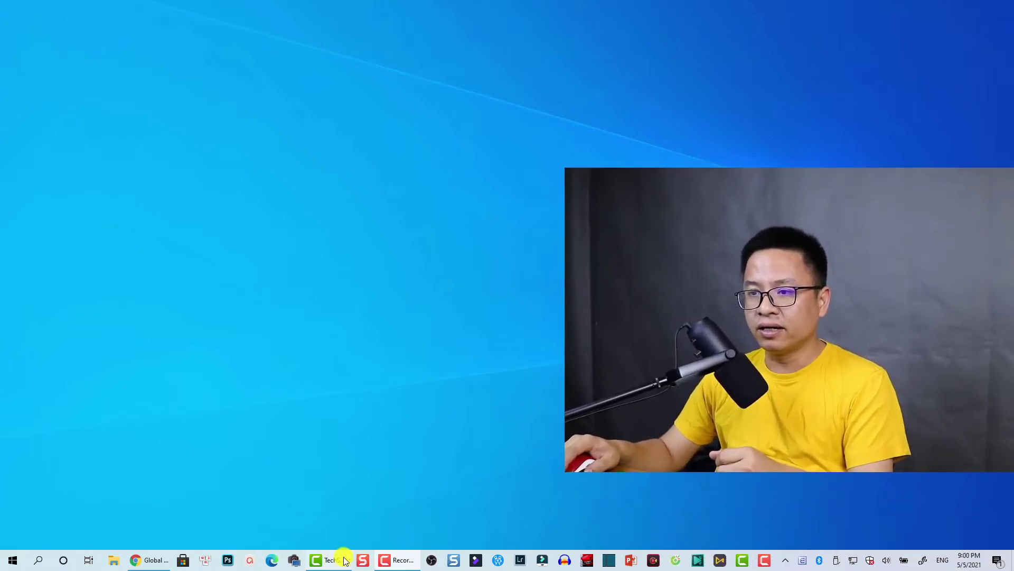
Look through the Learning and Help pages of the start window and return to the Get Started page
mouse_move(336, 564)
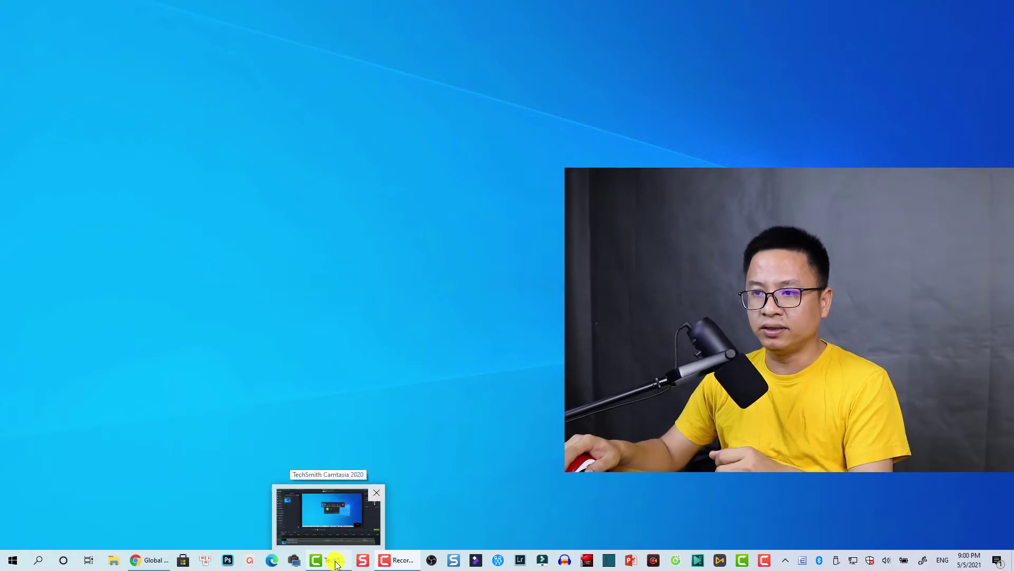
mouse_move(407, 562)
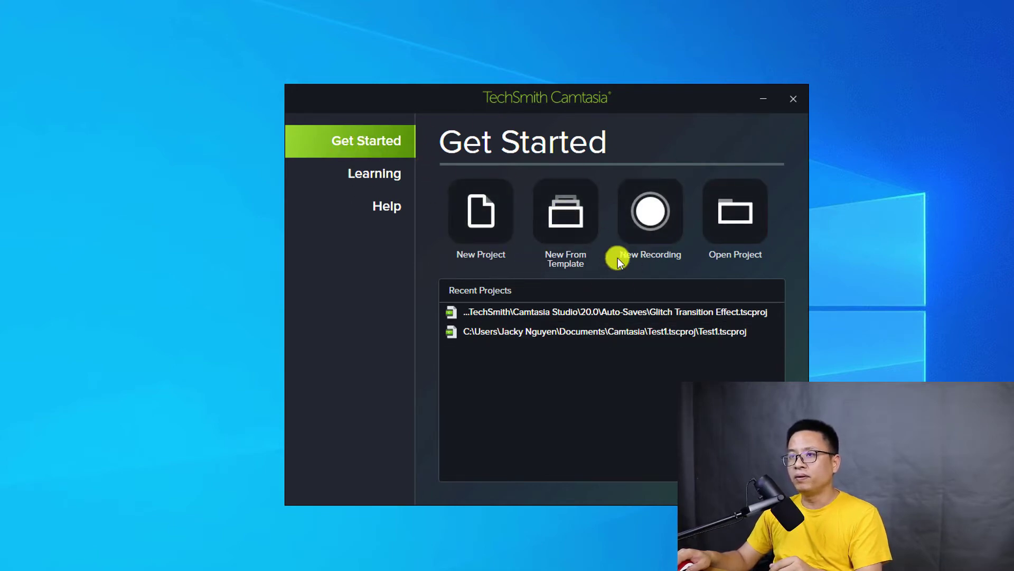
left_click(362, 177)
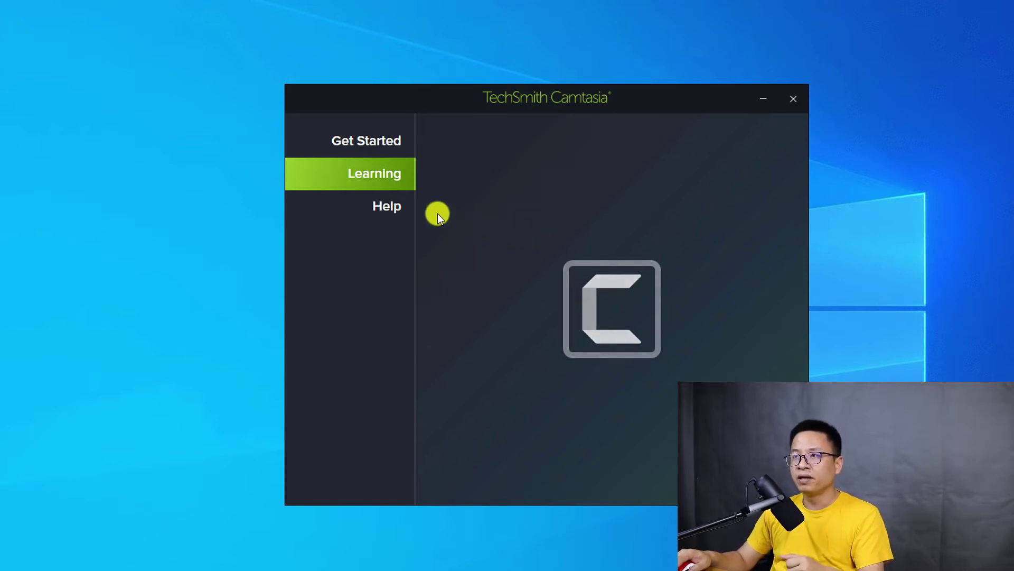
left_click(374, 209)
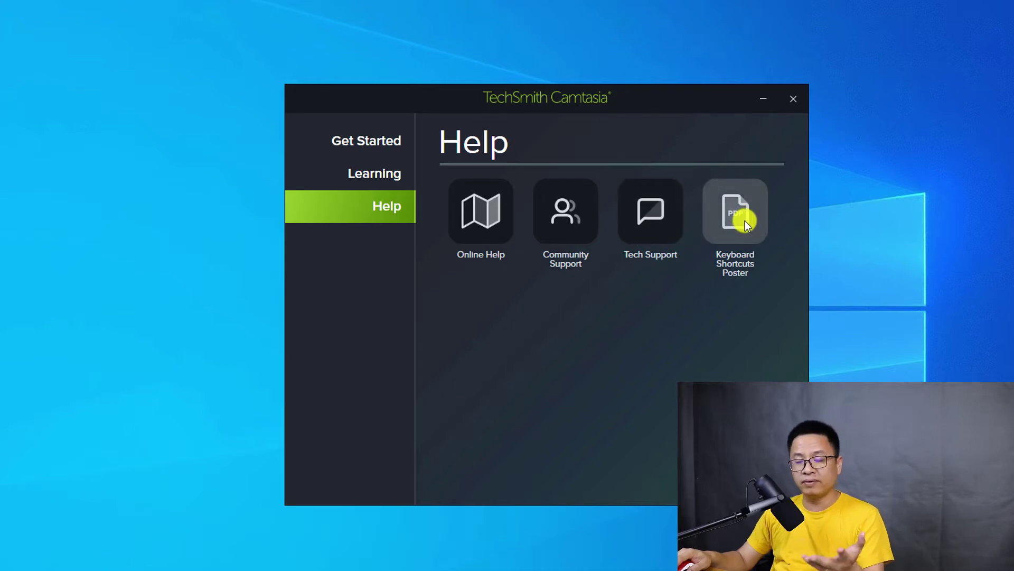
left_click(368, 140)
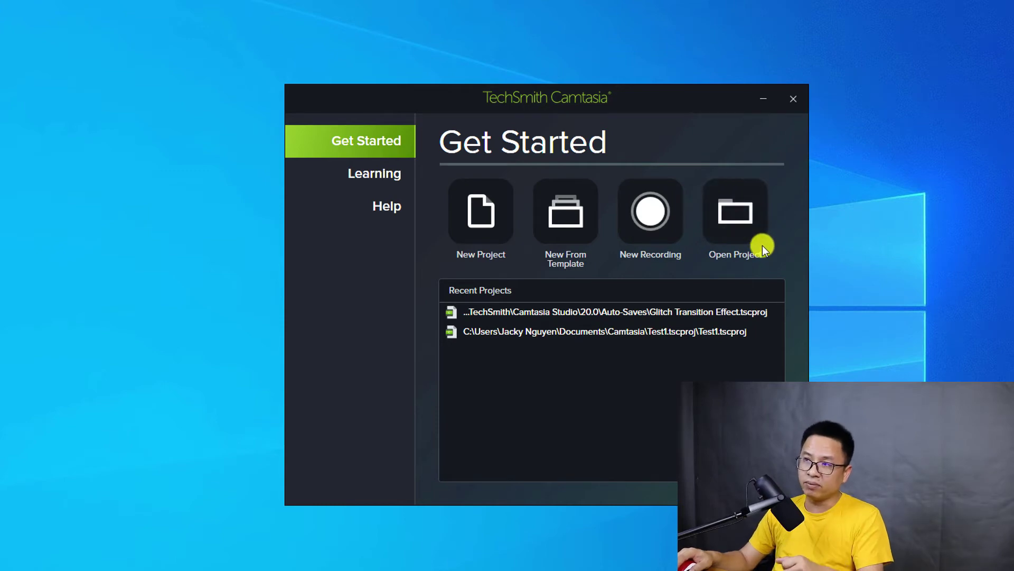
Start a new recording, dismiss the camera error, minimize the other recorder and place the Capture window near the middle of the desktop
left_click(648, 218)
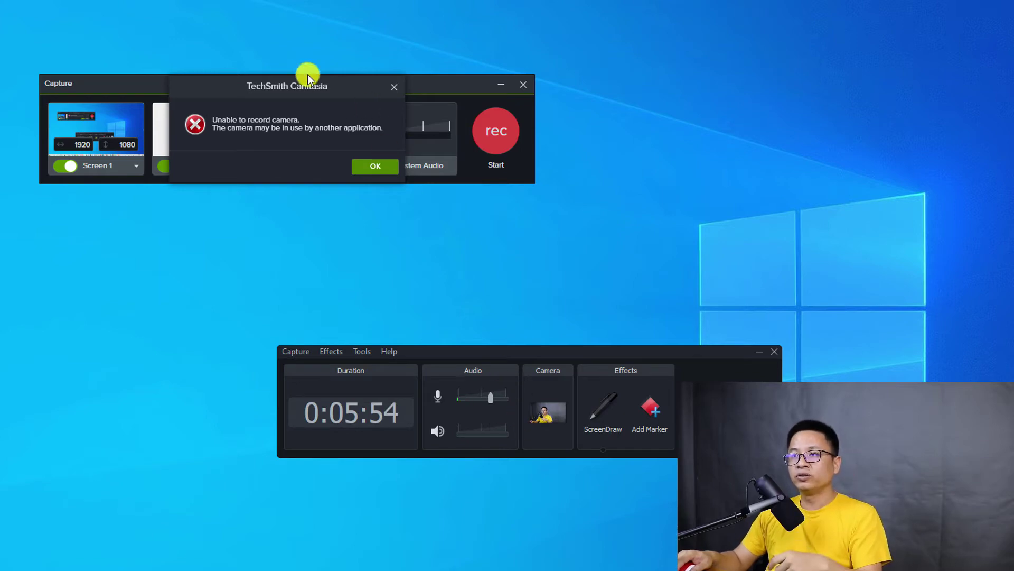
left_click(372, 168)
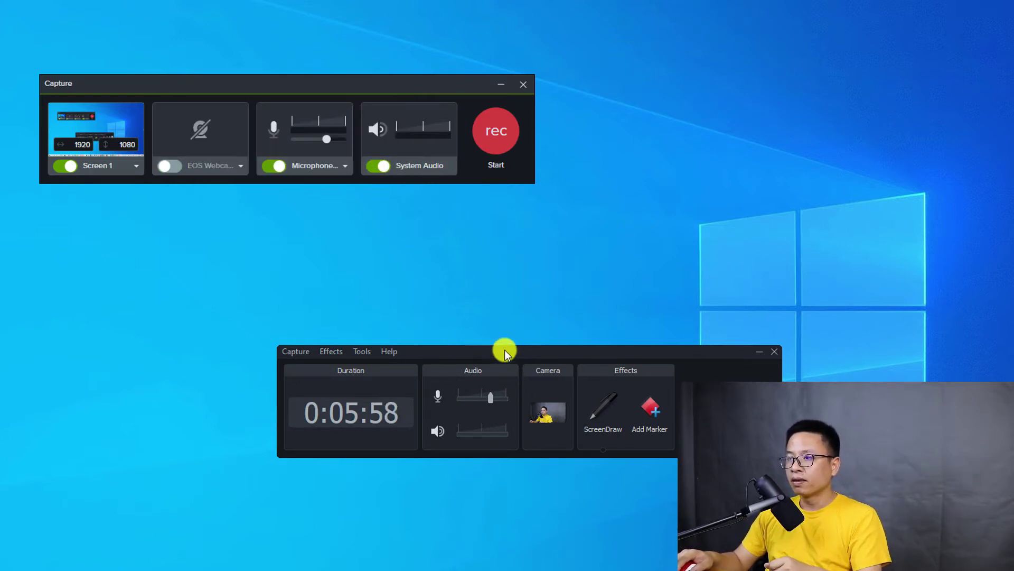
left_click(759, 351)
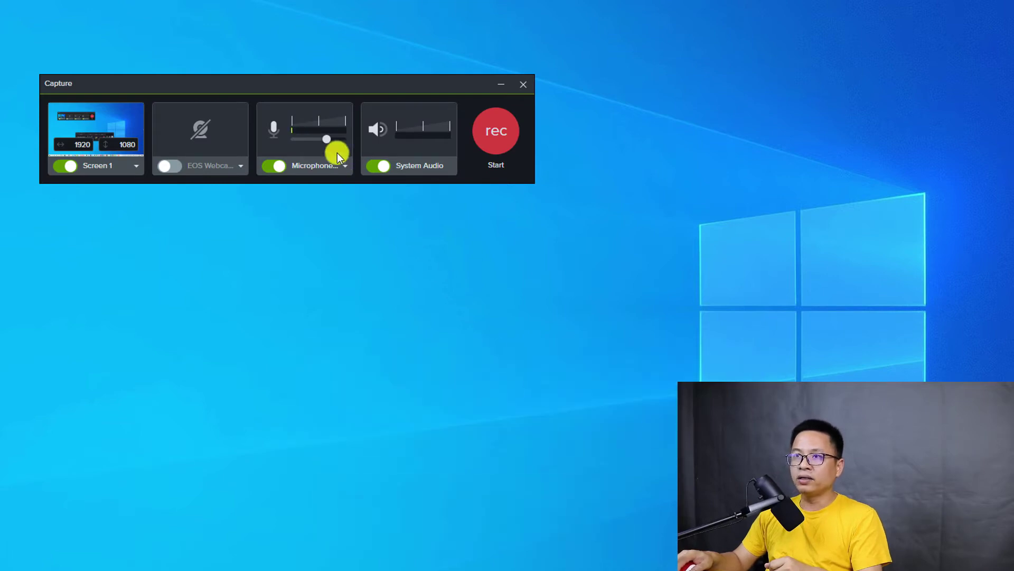
left_click_drag(298, 82, 567, 239)
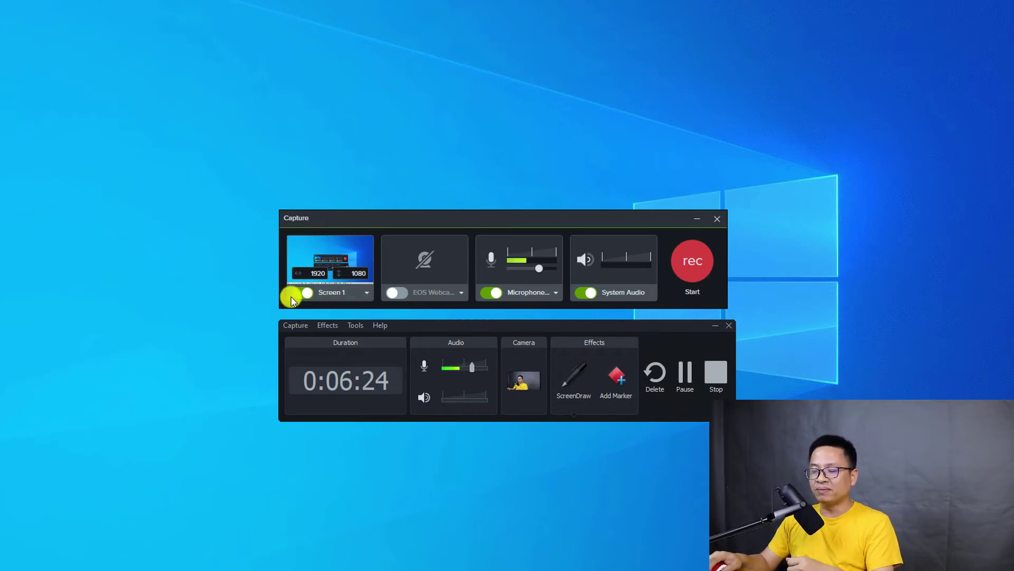
Compare the Capture menu of the new recorder with the Capture, Effects, Tools and Help menus of the older one
left_click(297, 219)
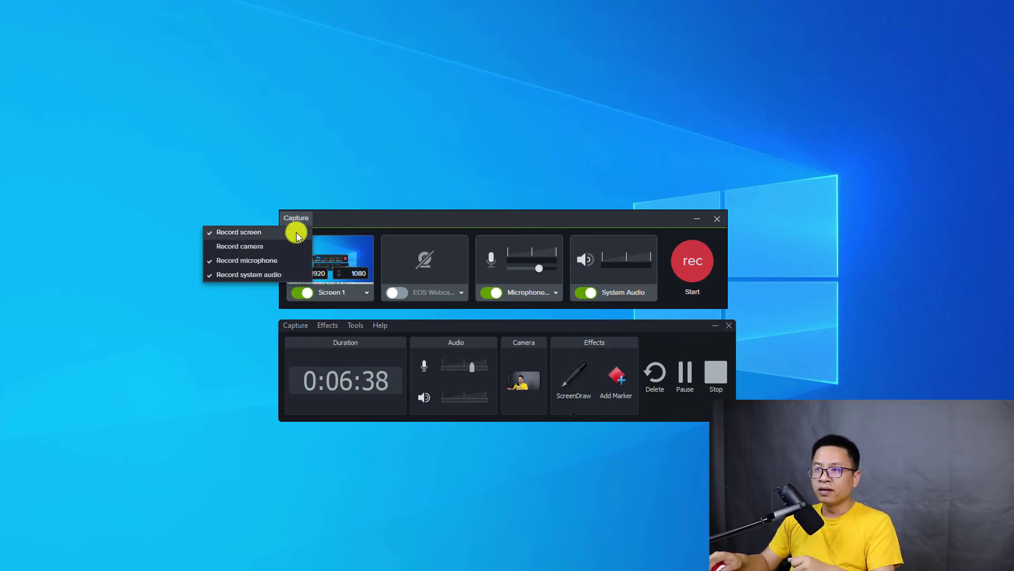
left_click(324, 221)
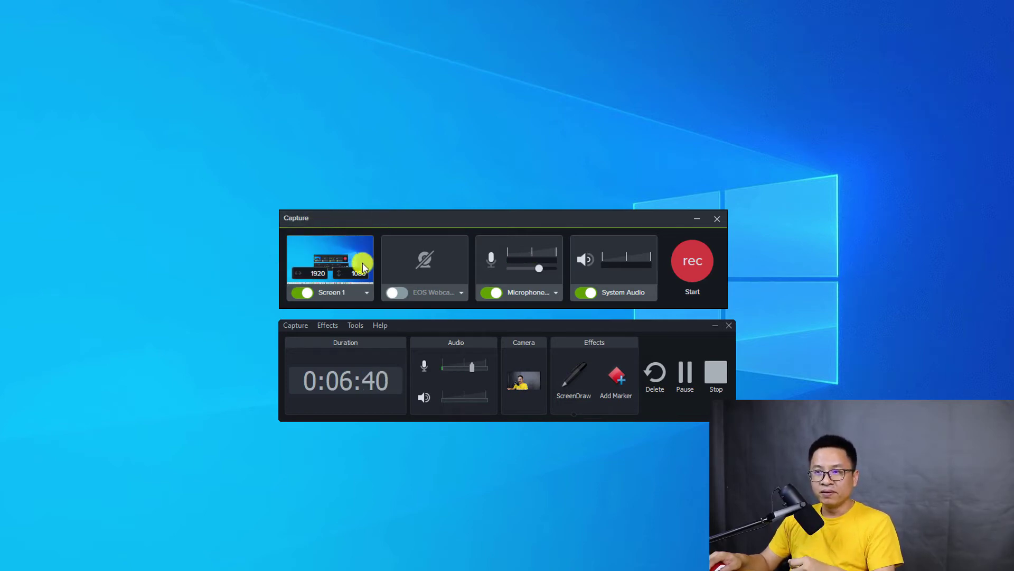
left_click(295, 325)
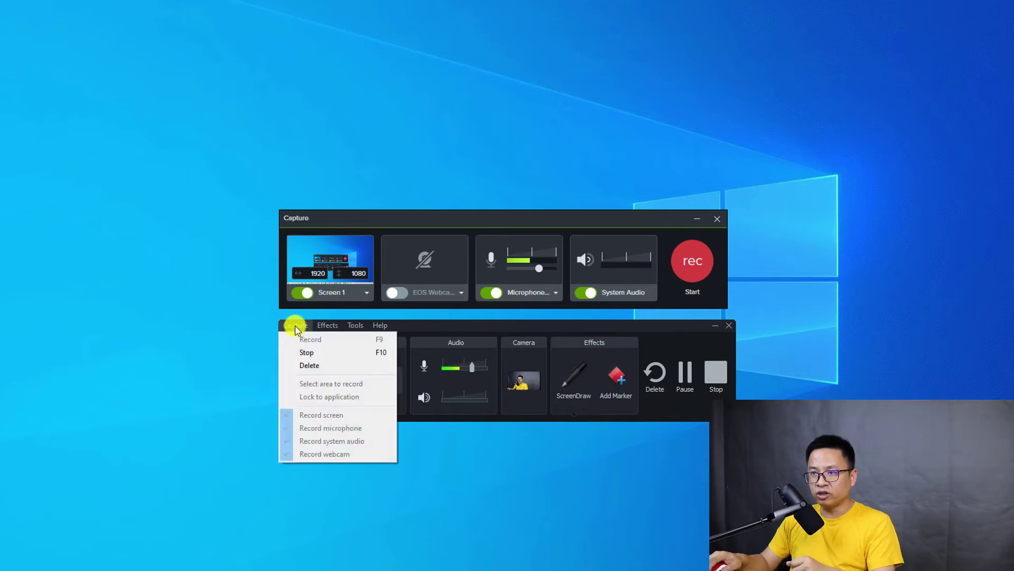
left_click(295, 325)
left_click(296, 325)
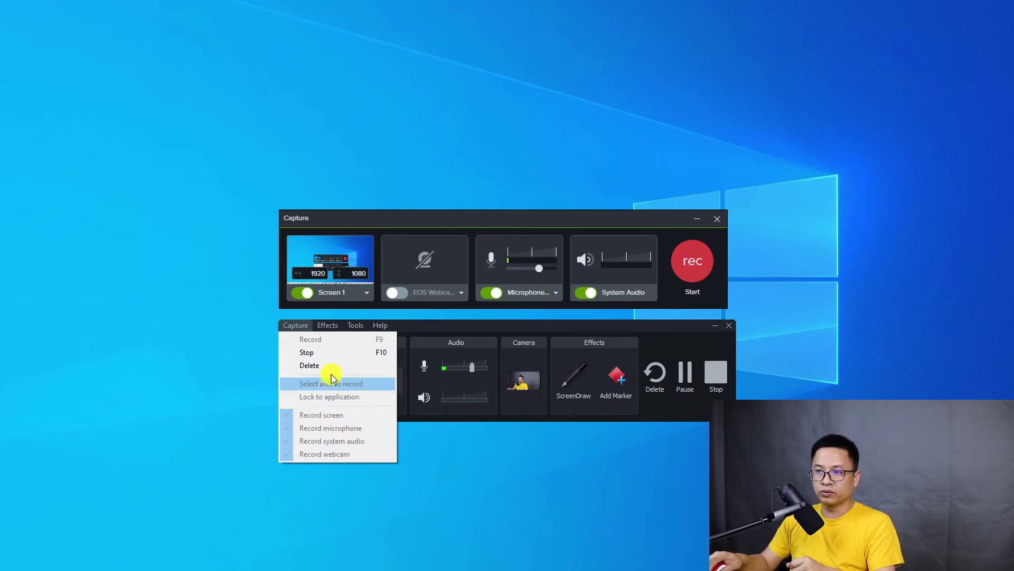
mouse_move(332, 324)
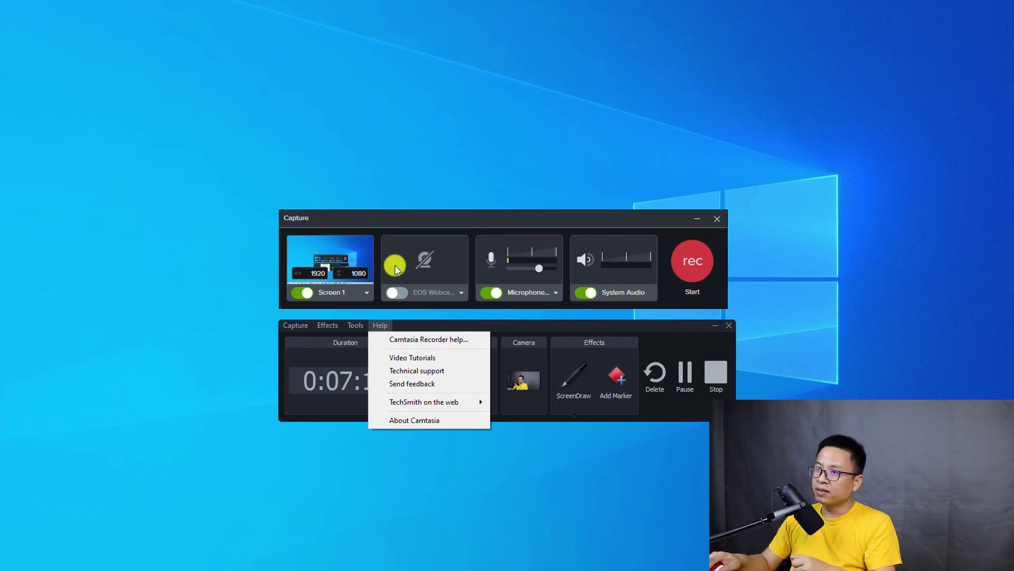
Move the Capture window up away from the older recorder and review its recording area presets
left_click_drag(403, 218, 369, 163)
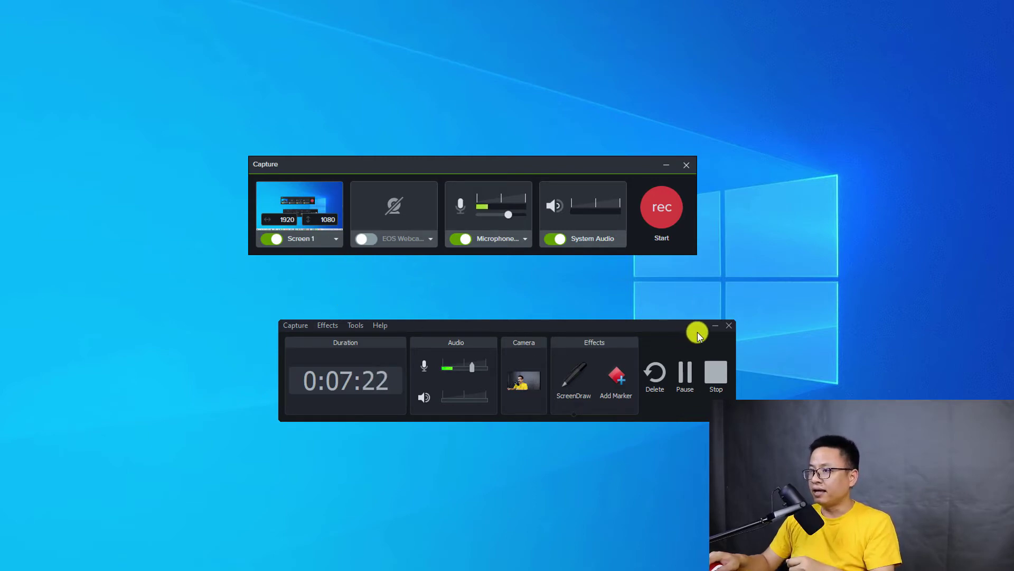
left_click(334, 241)
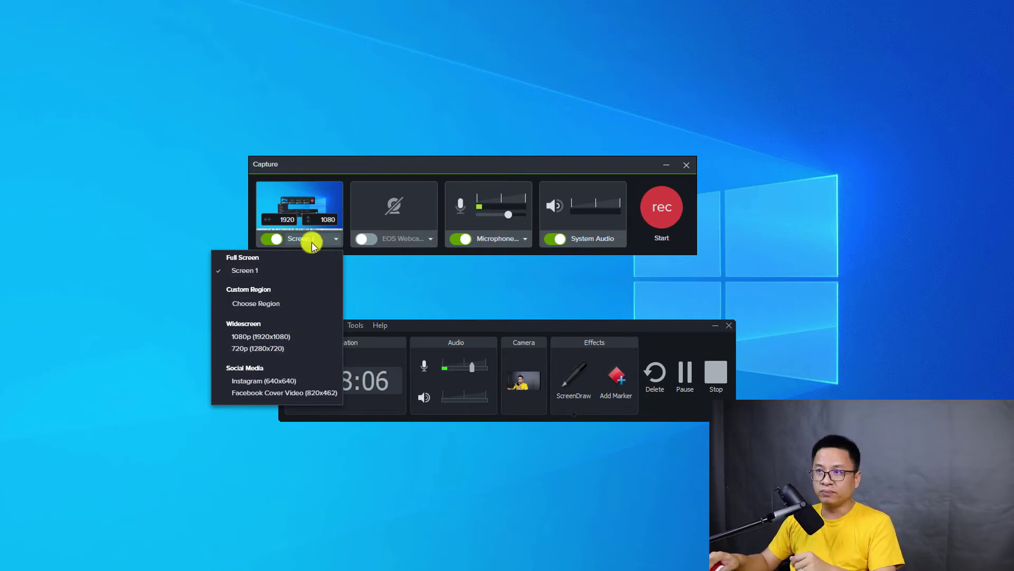
left_click(349, 164)
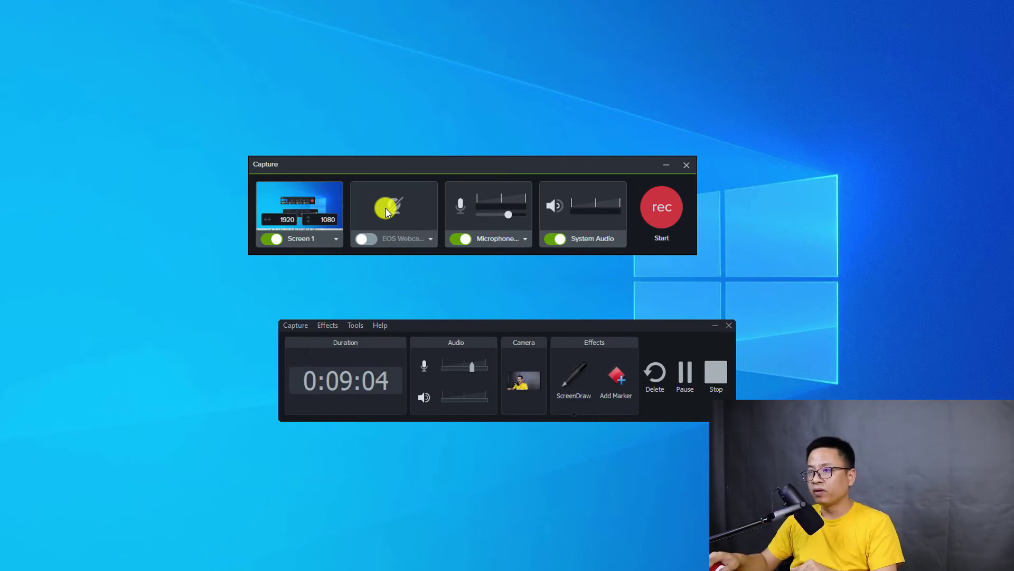
Choose the integrated webcam as the camera source, toggle the microphone off and on, and review the available microphones
left_click(429, 240)
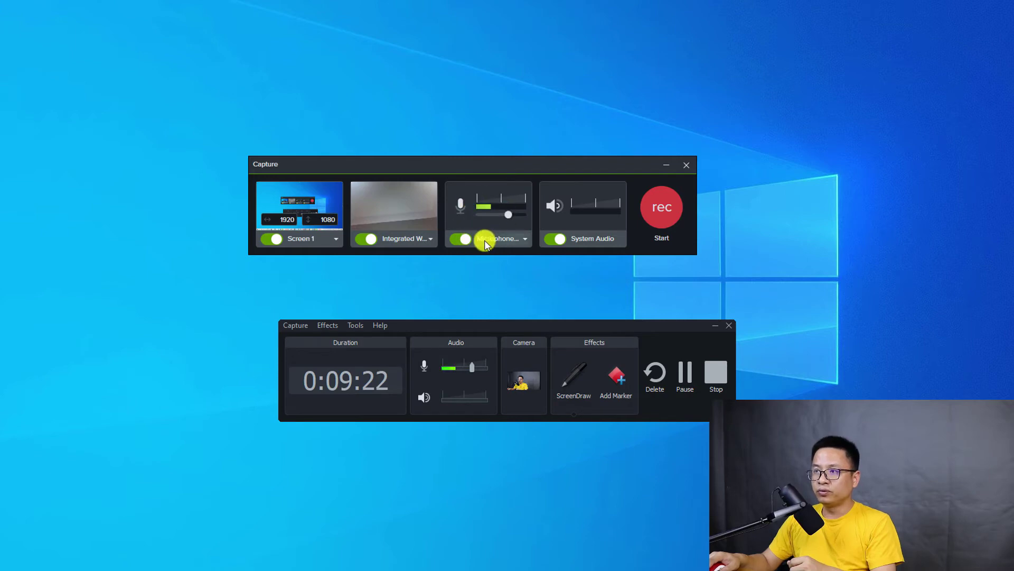
left_click(459, 240)
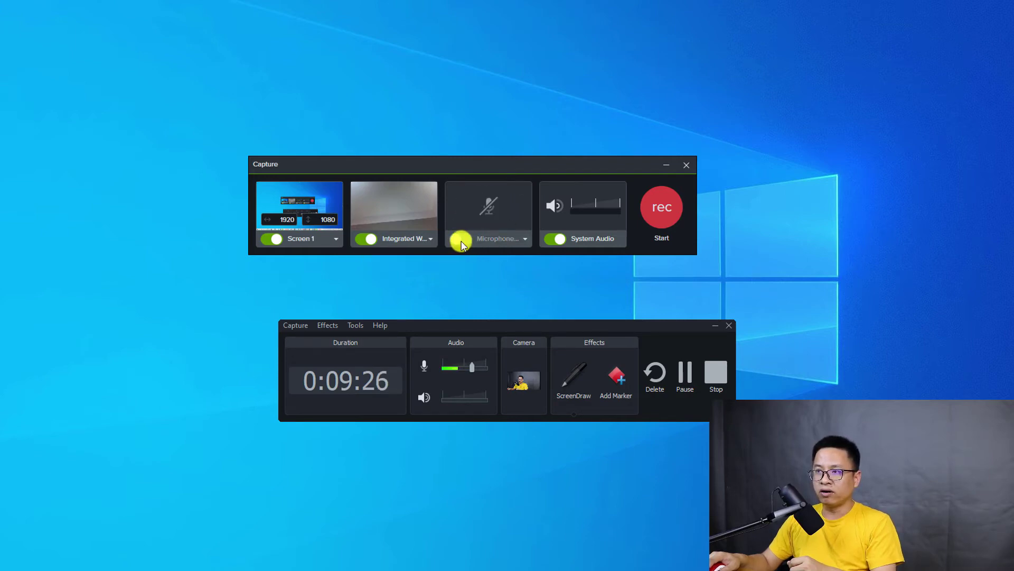
left_click(477, 248)
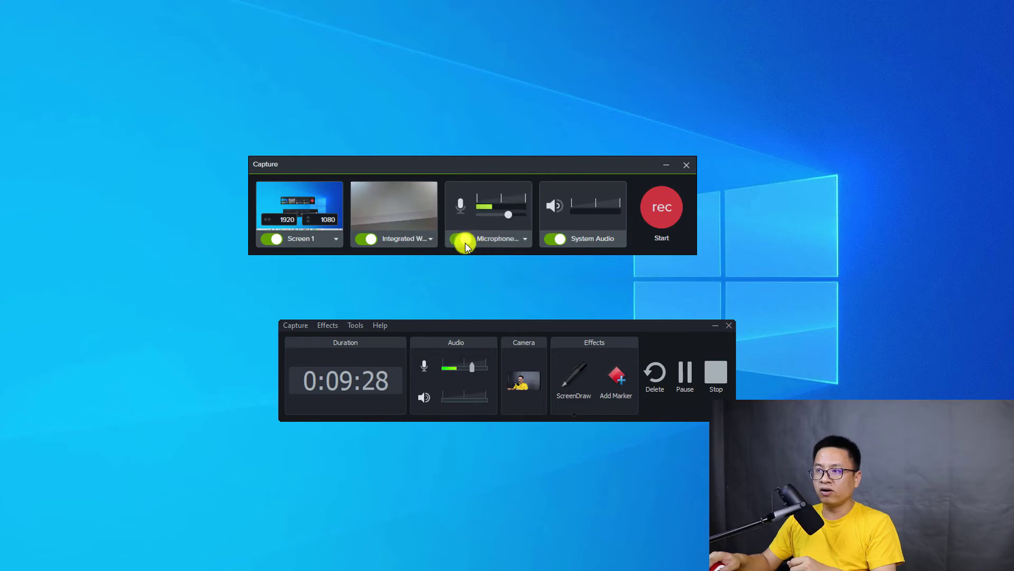
left_click(524, 238)
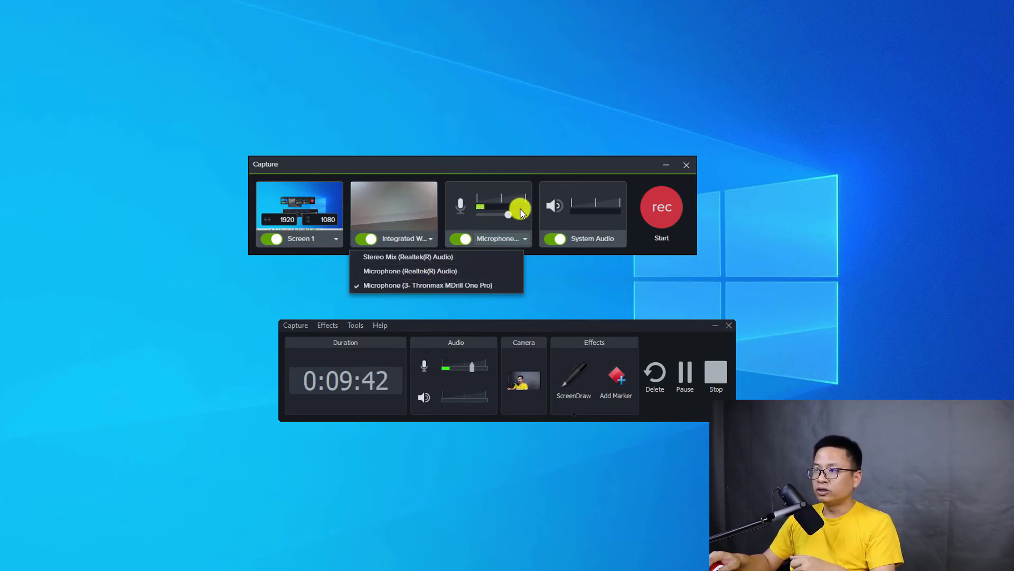
Lower the microphone input level and raise it again
left_click(506, 218)
left_click_drag(505, 217, 486, 223)
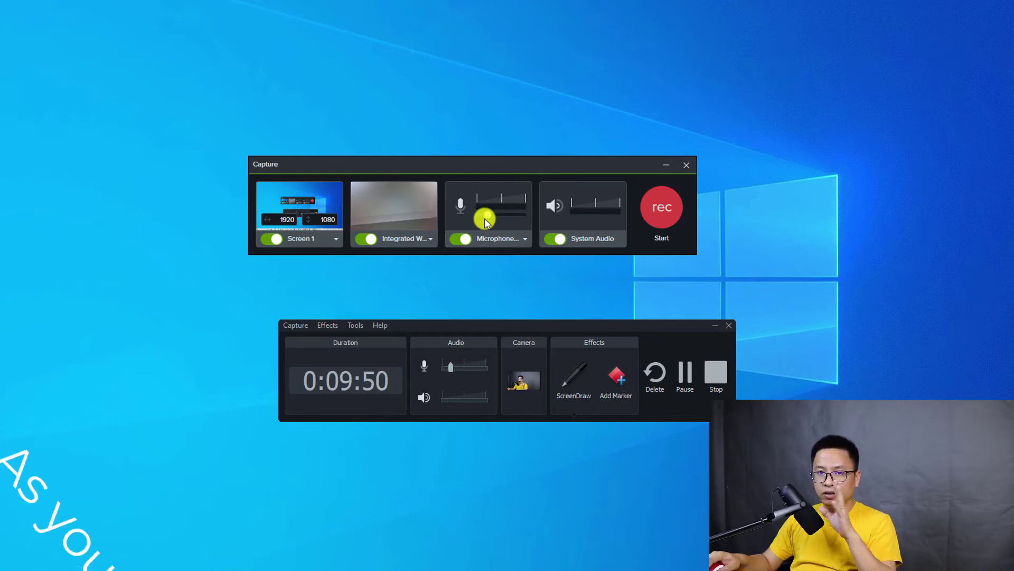
left_click_drag(486, 221, 509, 214)
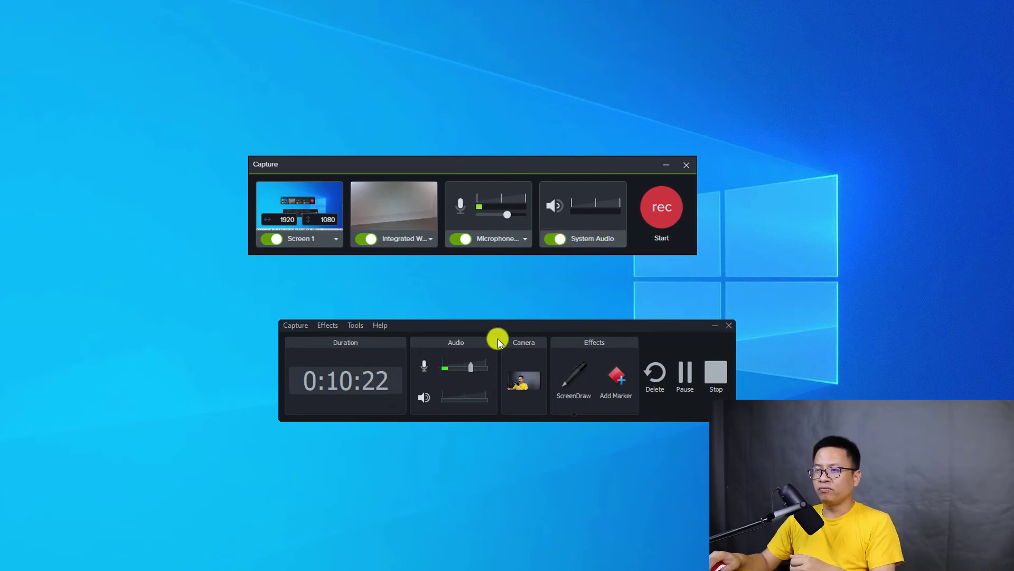
Review the Help and Tools menus of the older recorder and move the Capture window higher on the desktop
left_click(380, 325)
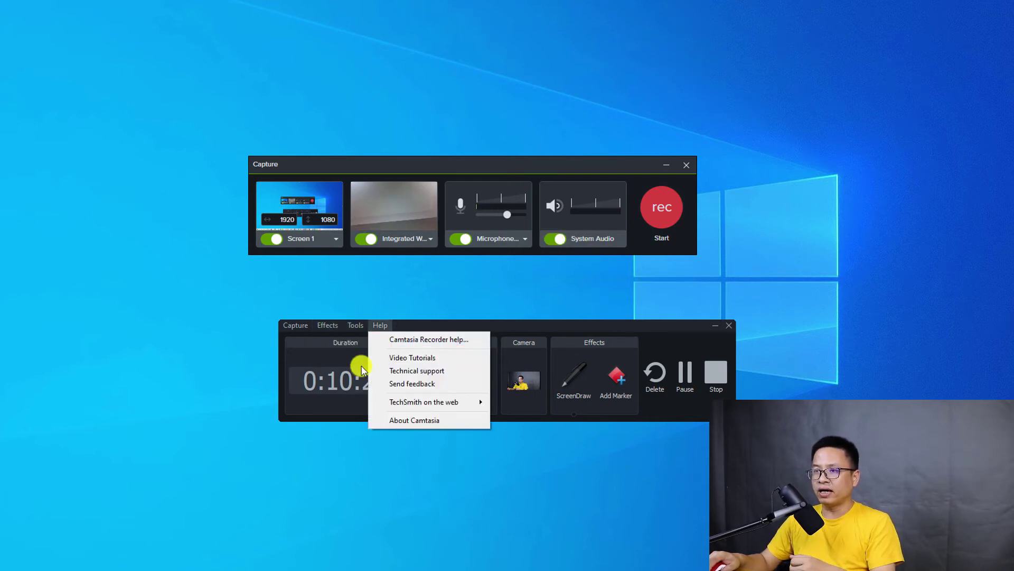
left_click(355, 326)
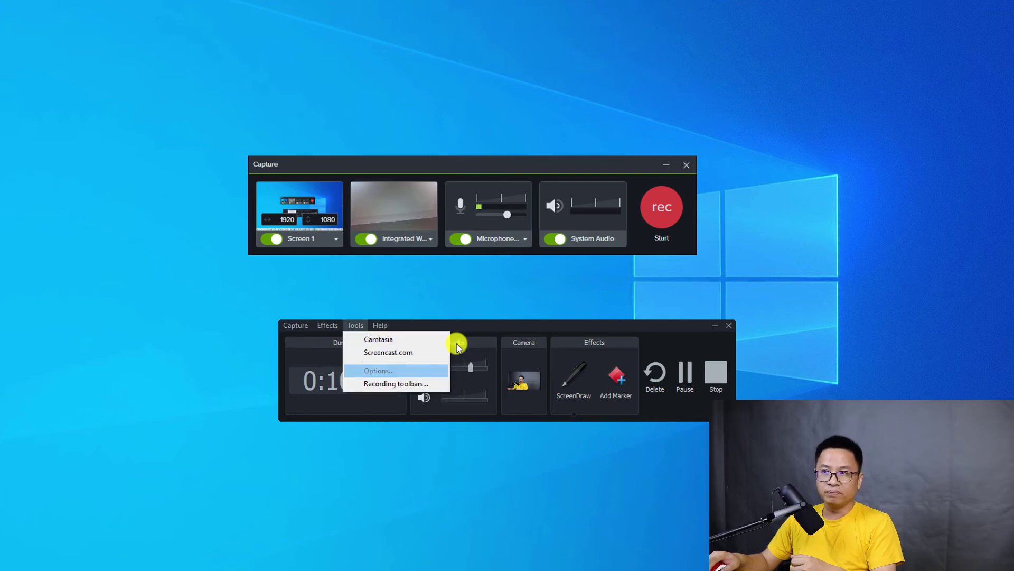
left_click_drag(505, 162, 493, 121)
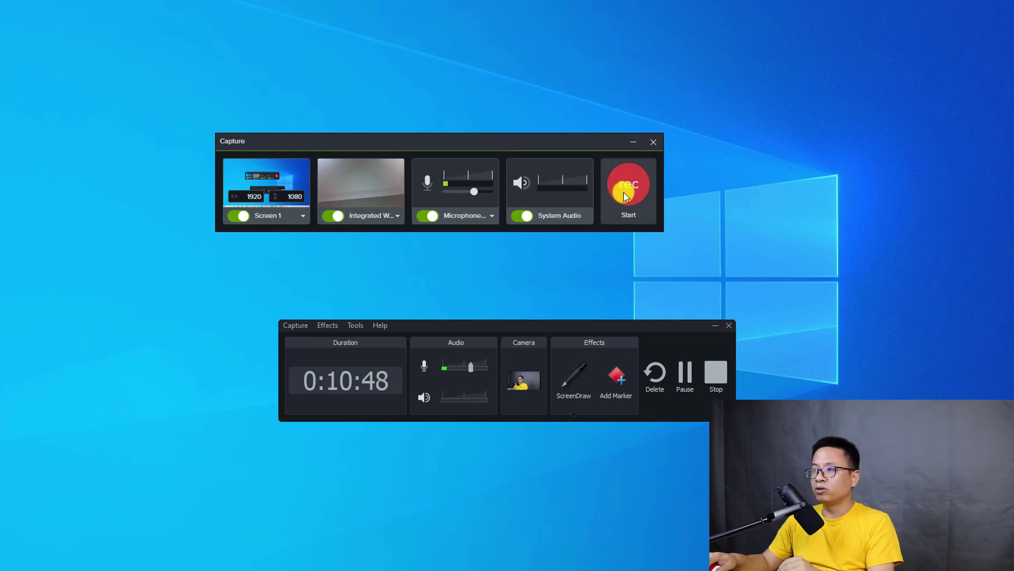
Start recording with screen, webcam, microphone and system audio enabled, and minimize the older recorder's toolbar
left_click(636, 218)
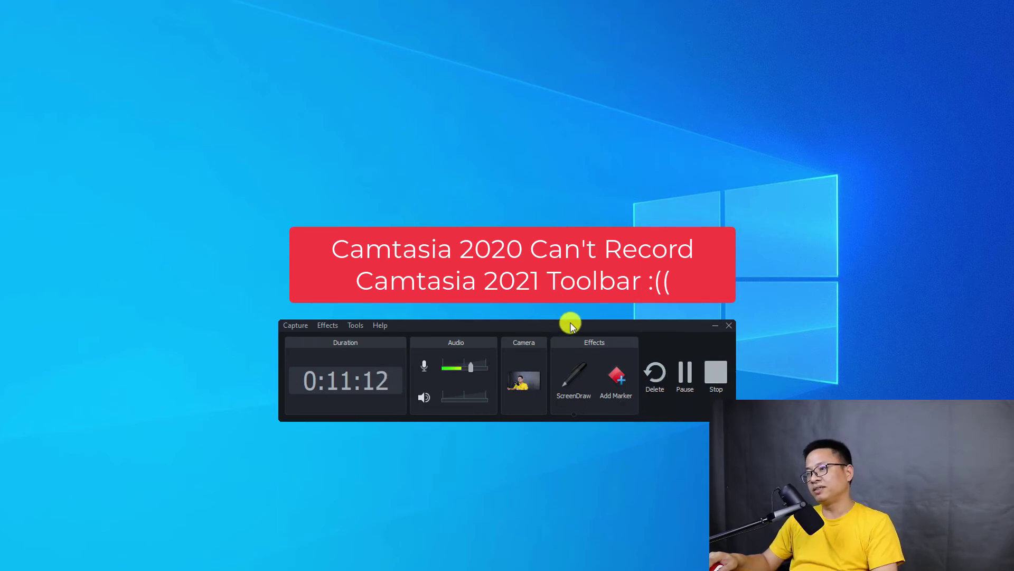
left_click_drag(566, 324, 528, 305)
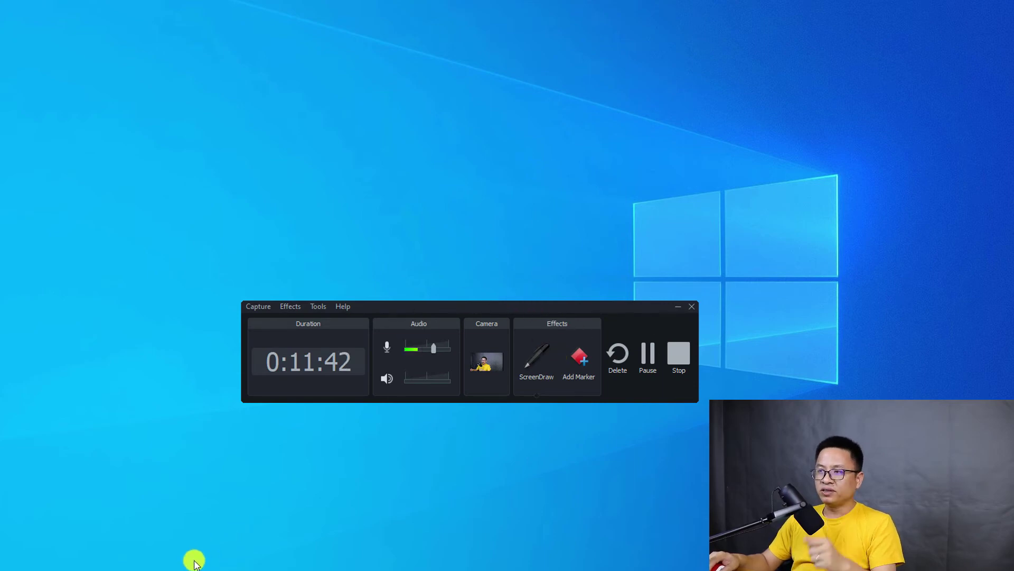
left_click(676, 307)
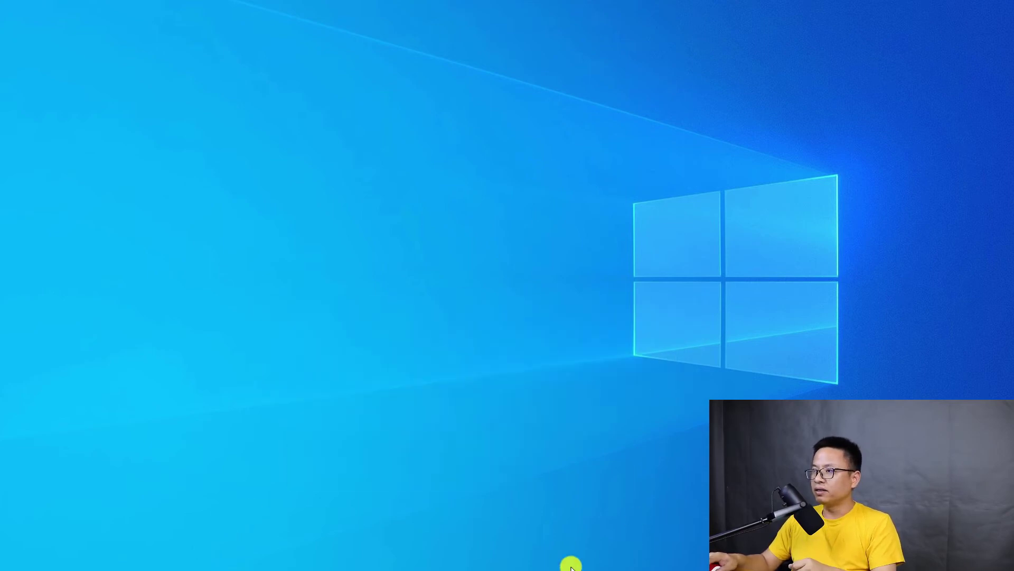
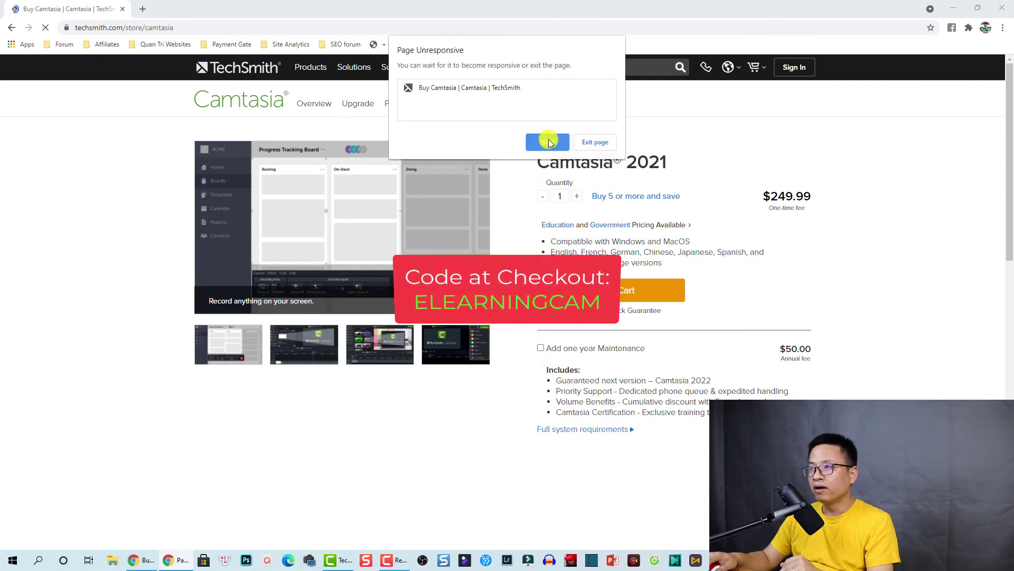
Clear the desktop by choosing to wait for the unresponsive store page, minimizing the browser and closing the Capture window
left_click(548, 143)
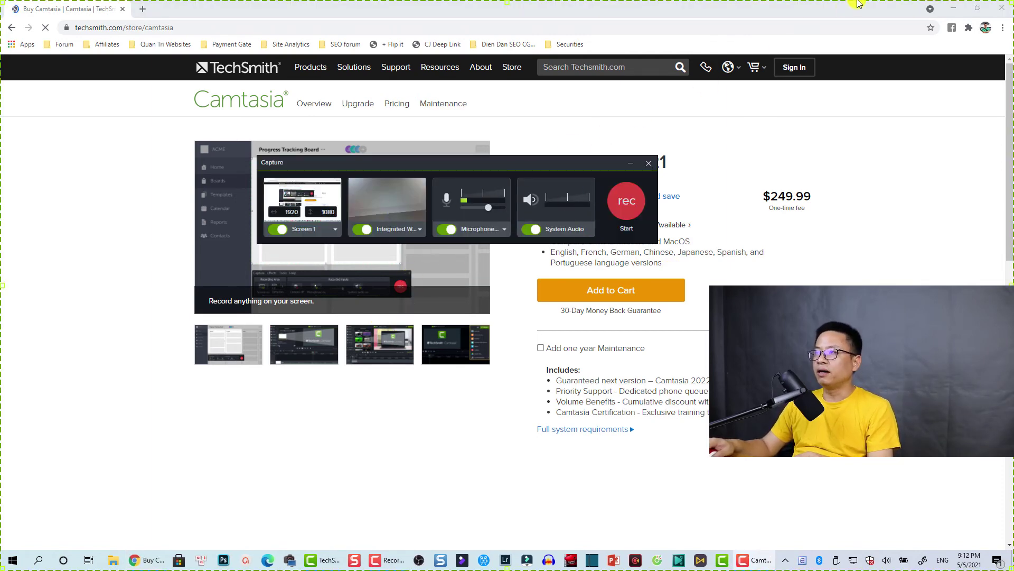
left_click(954, 7)
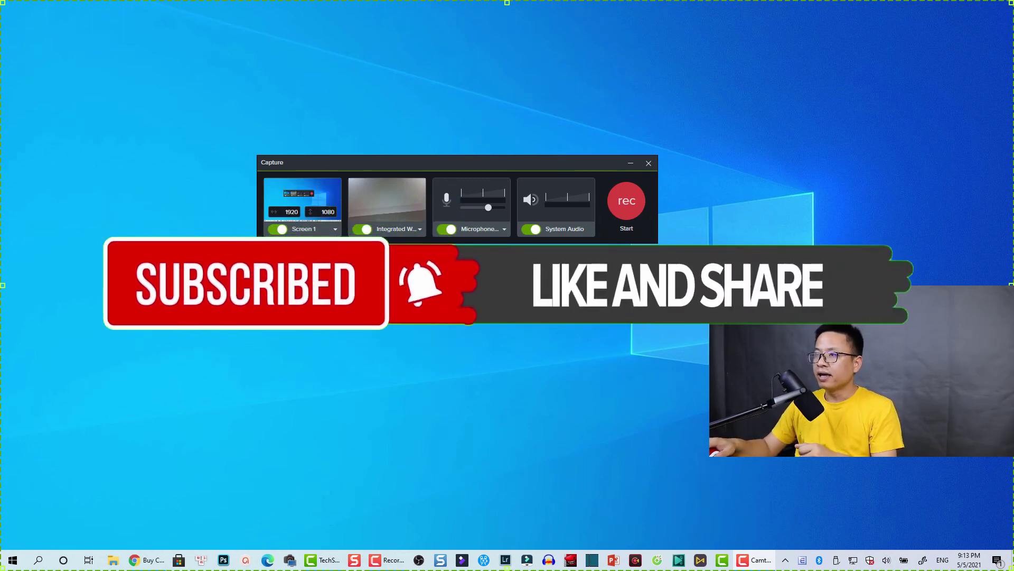
left_click(649, 163)
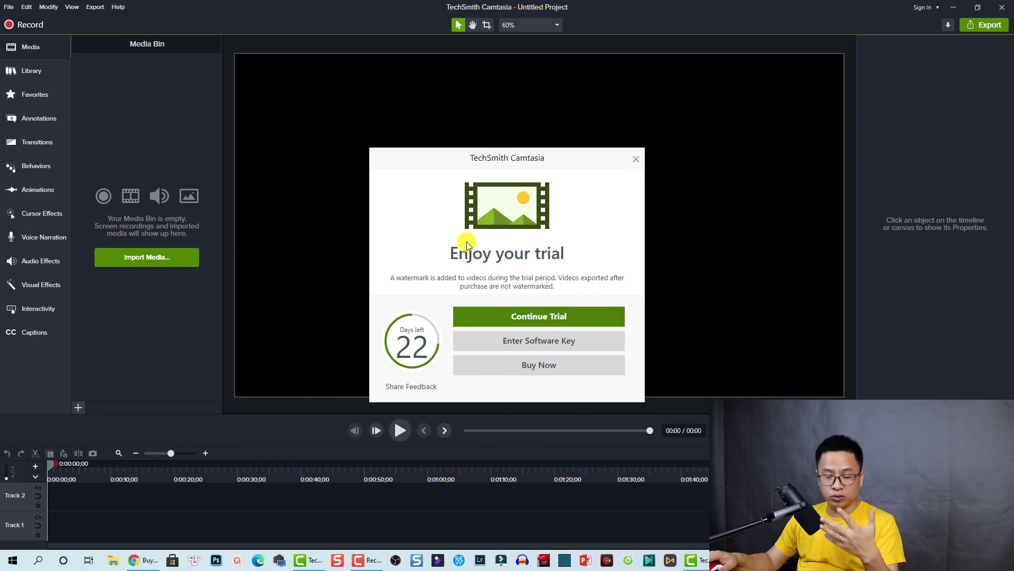
Continue the trial and zoom the timeline out until the whole recording's camera and screen clips fit
left_click(534, 316)
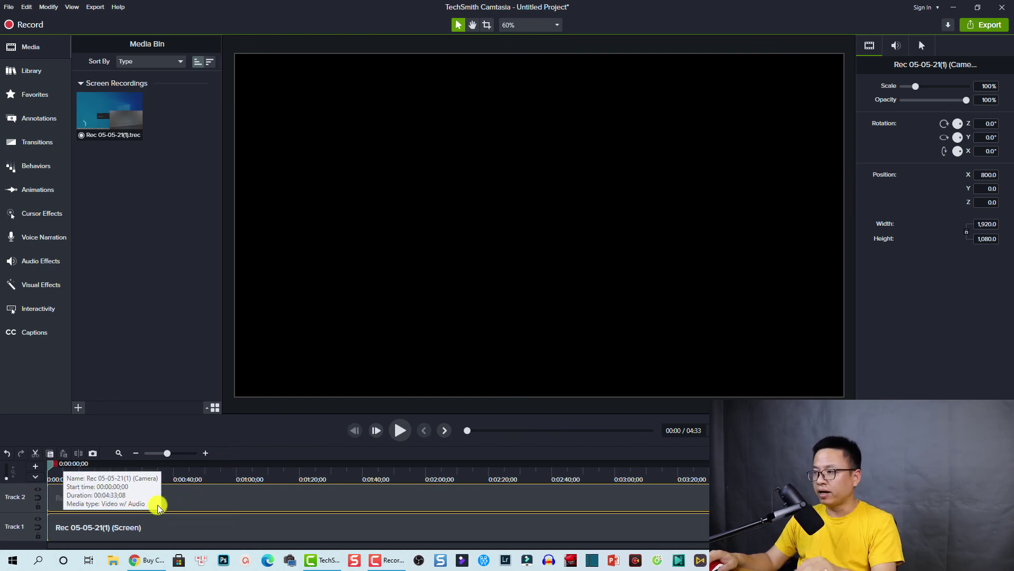
scroll(155, 512, "down", 2)
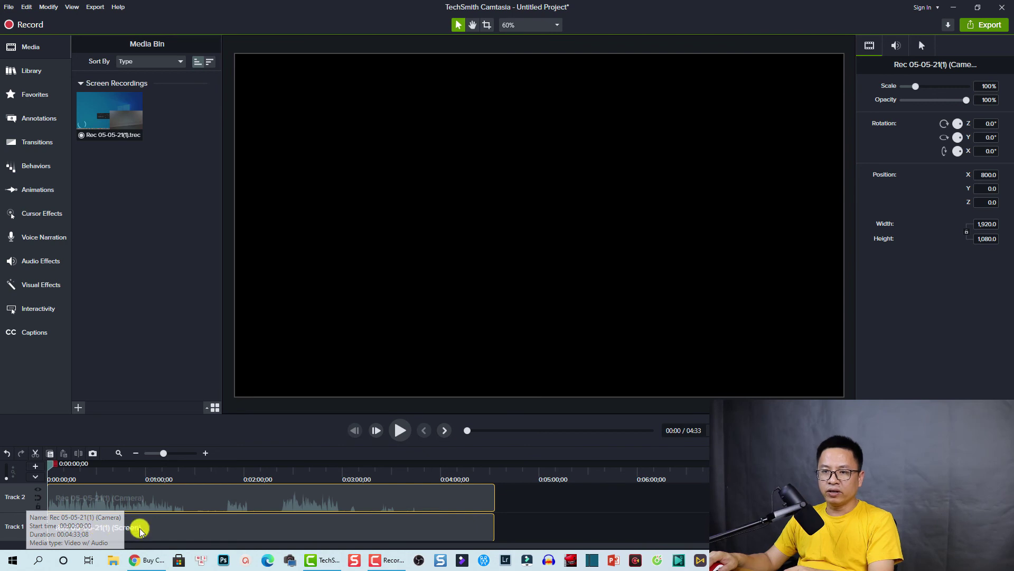
Enlarge the webcam overlay in the canvas corner to about 34% scale, keeping it in the lower-right corner of the screen recording
left_click(119, 534)
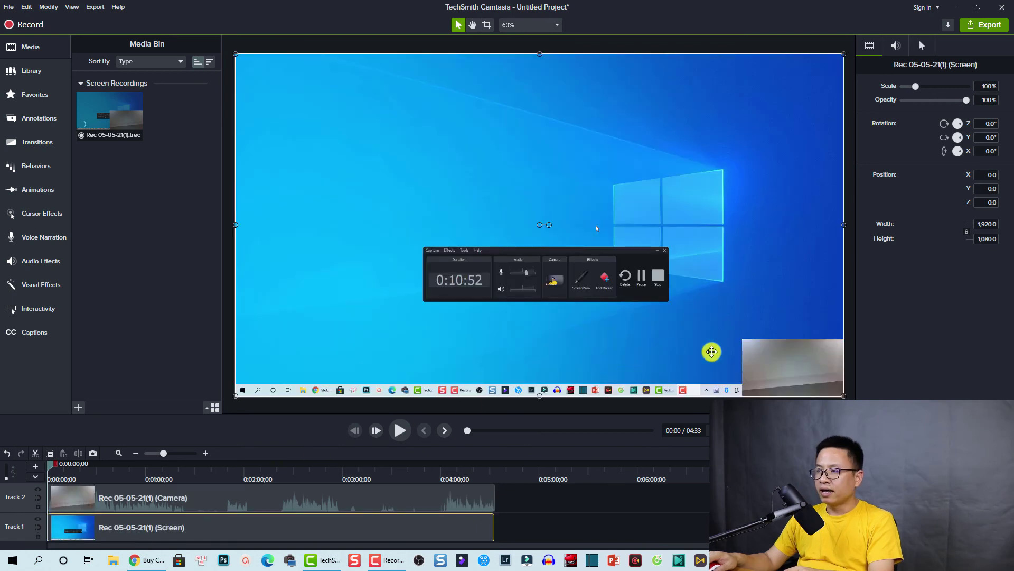
left_click(755, 360)
left_click_drag(759, 361, 707, 327)
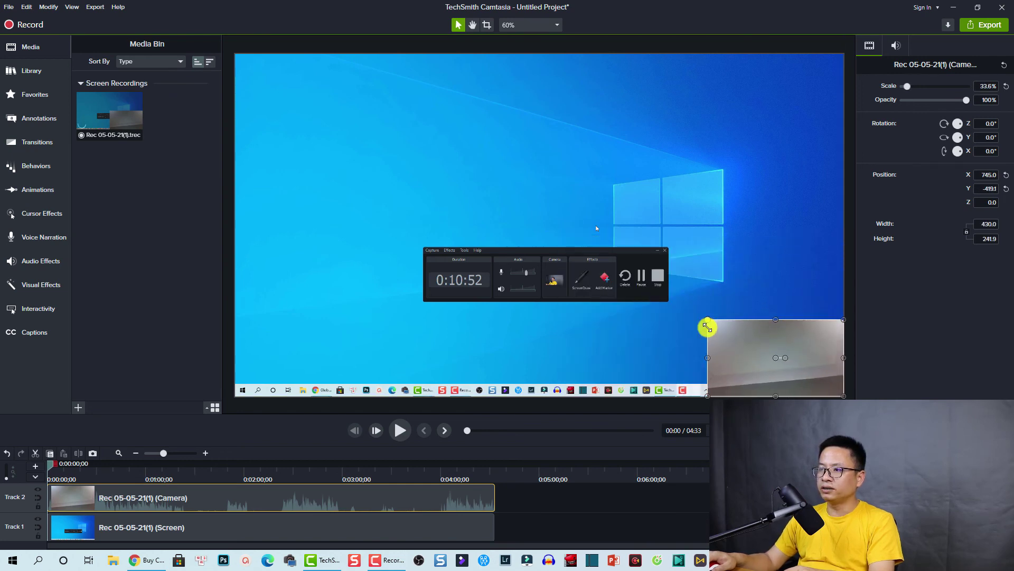
Play the first six seconds of the combined camera and screen recording, then pause the preview
left_click_drag(135, 494, 122, 500)
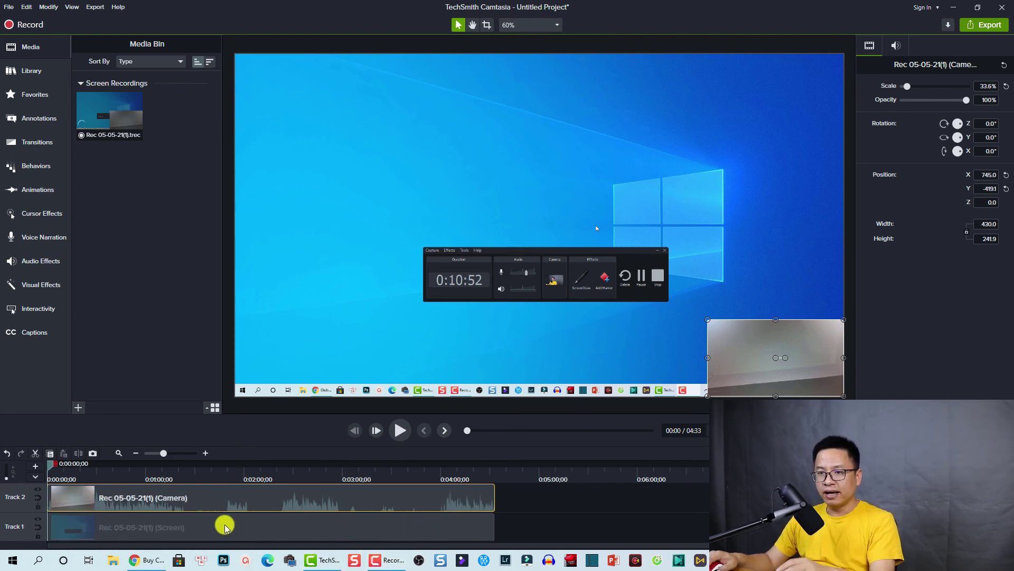
key("space")
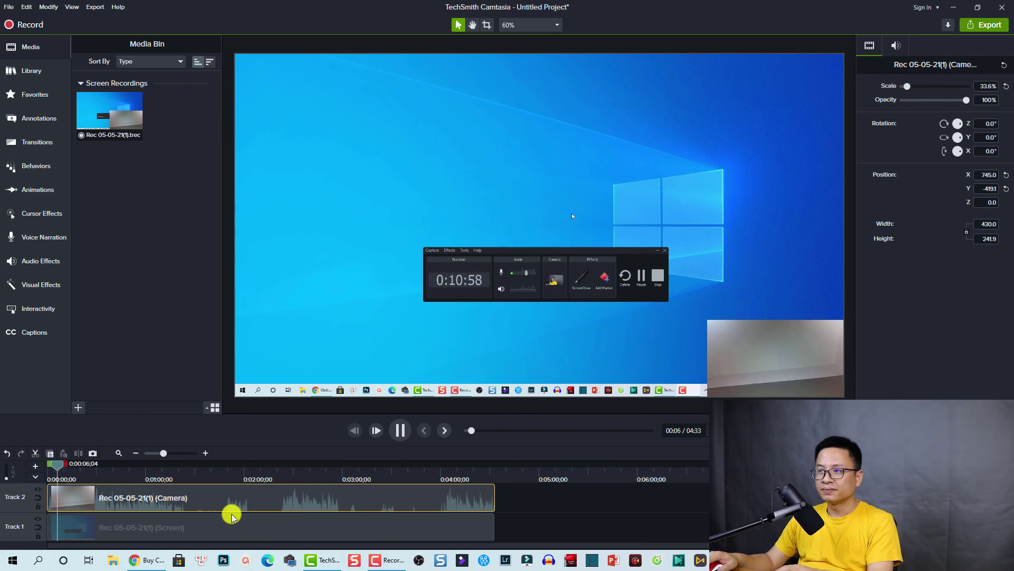
key("space")
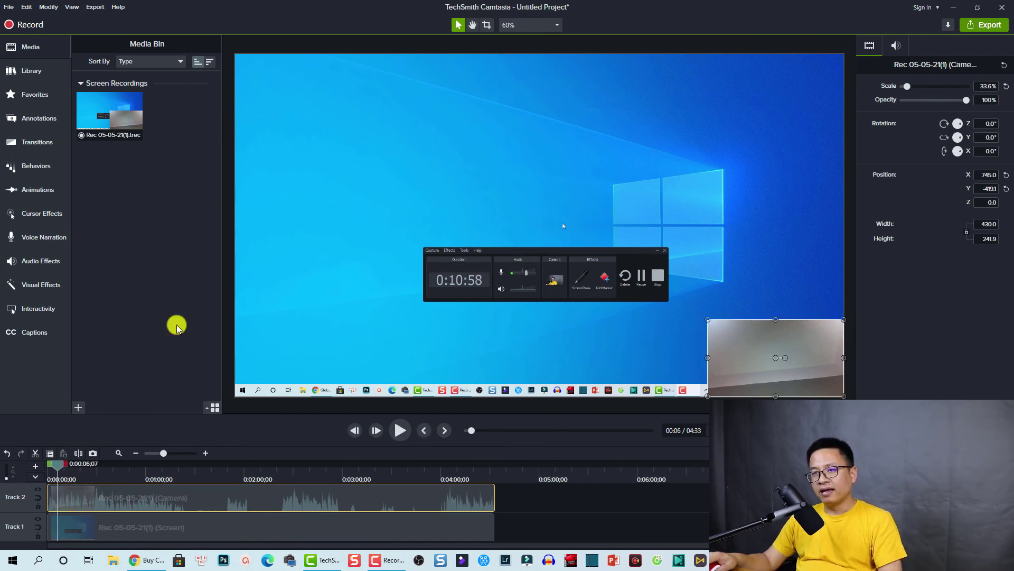
Look through the media, library, annotation callout and transition collections, including the list of transition types
left_click(29, 47)
left_click(29, 72)
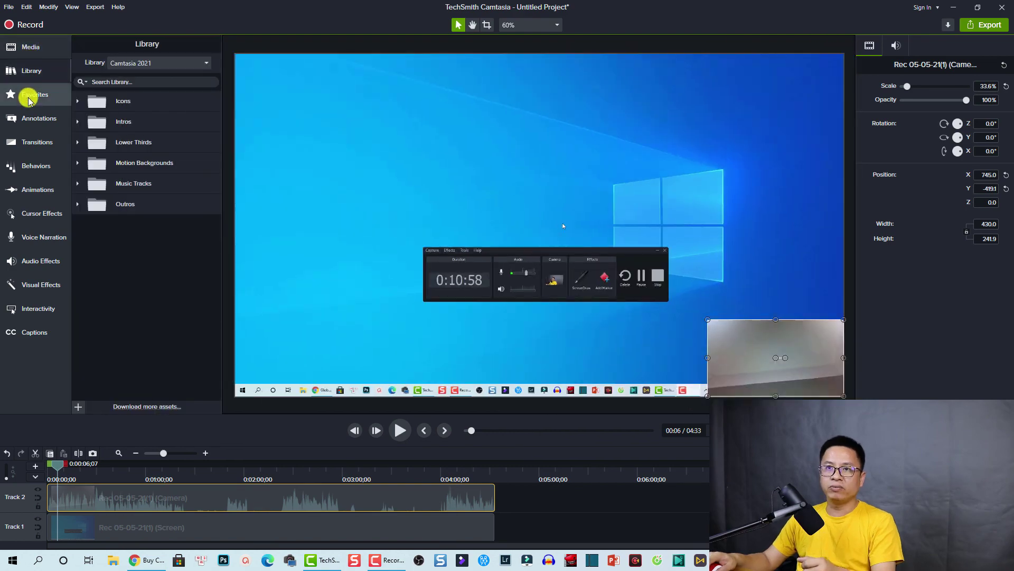
left_click(29, 118)
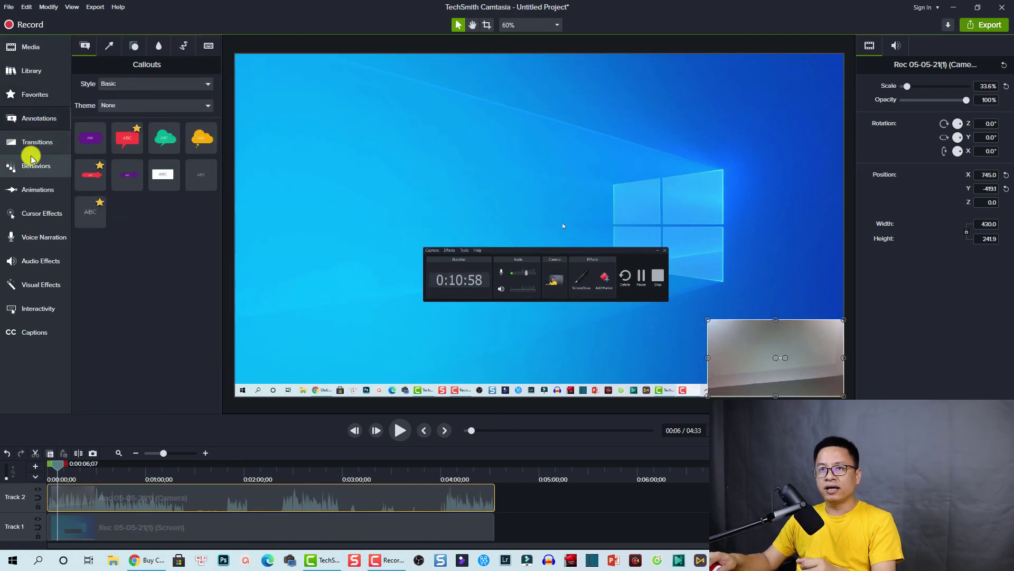
left_click(26, 143)
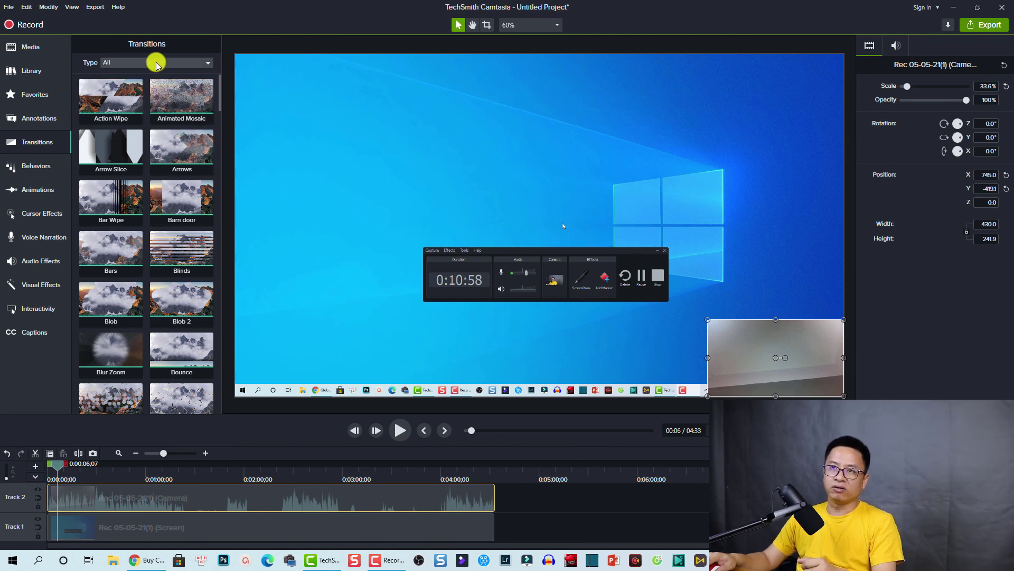
left_click(156, 63)
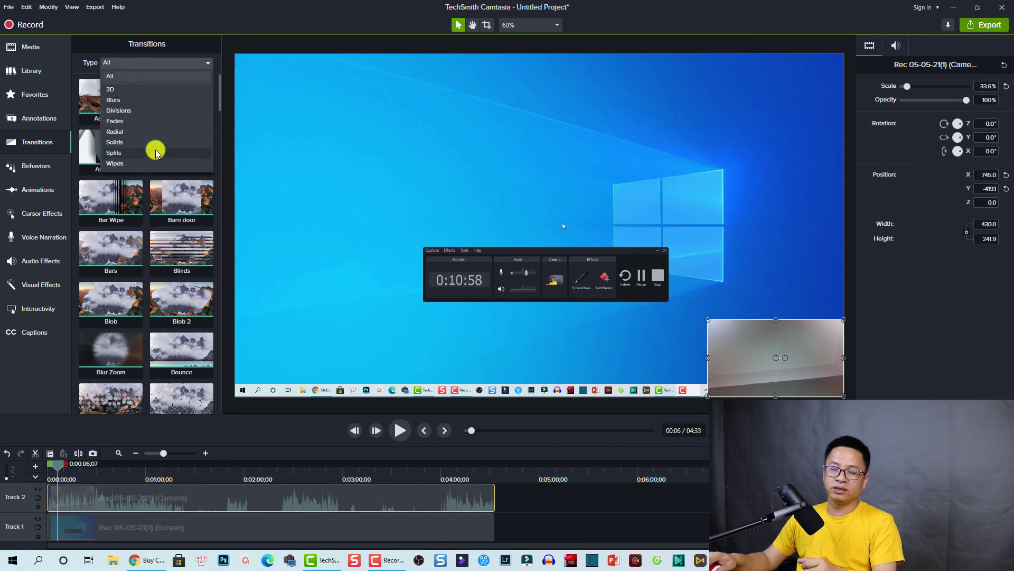
left_click(33, 165)
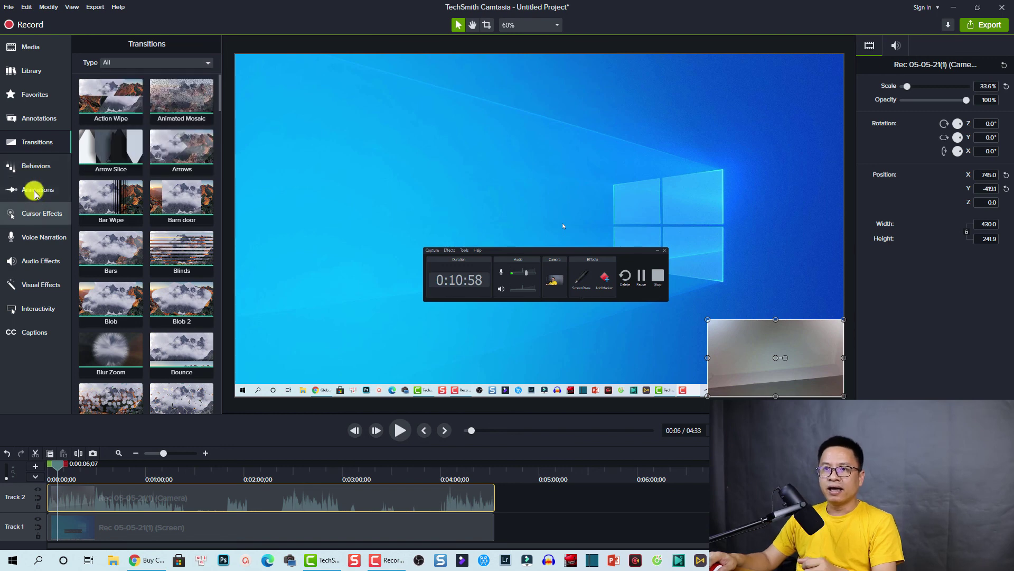
Examine the Zoom-n-Pan animation options and the available audio and visual effects
left_click(34, 192)
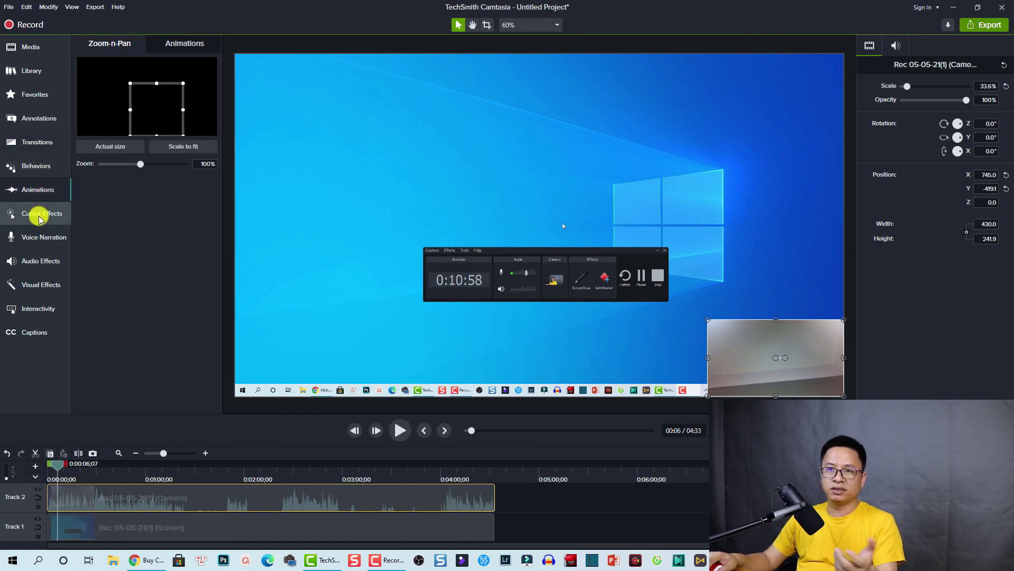
left_click(36, 261)
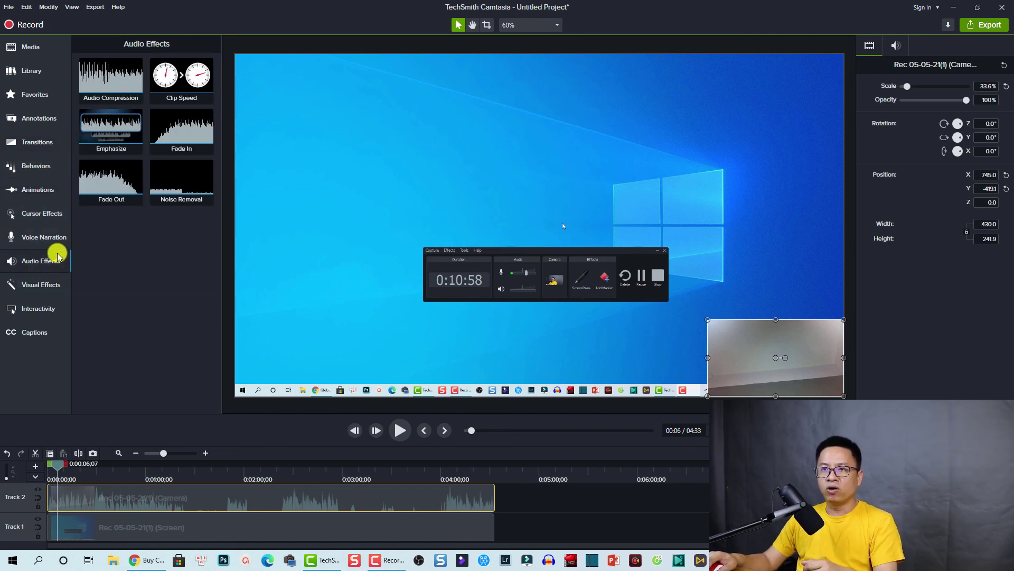
left_click(35, 289)
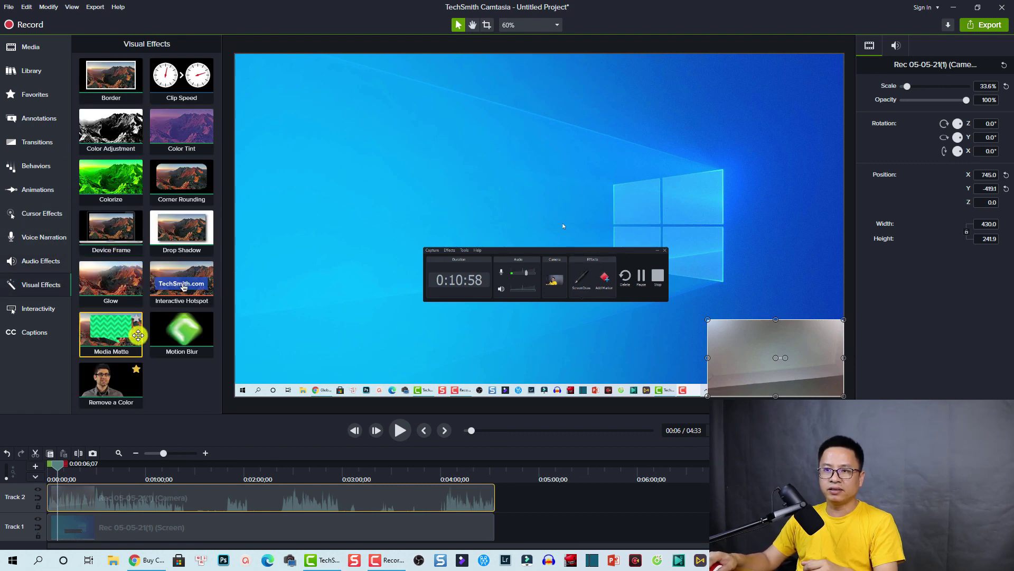